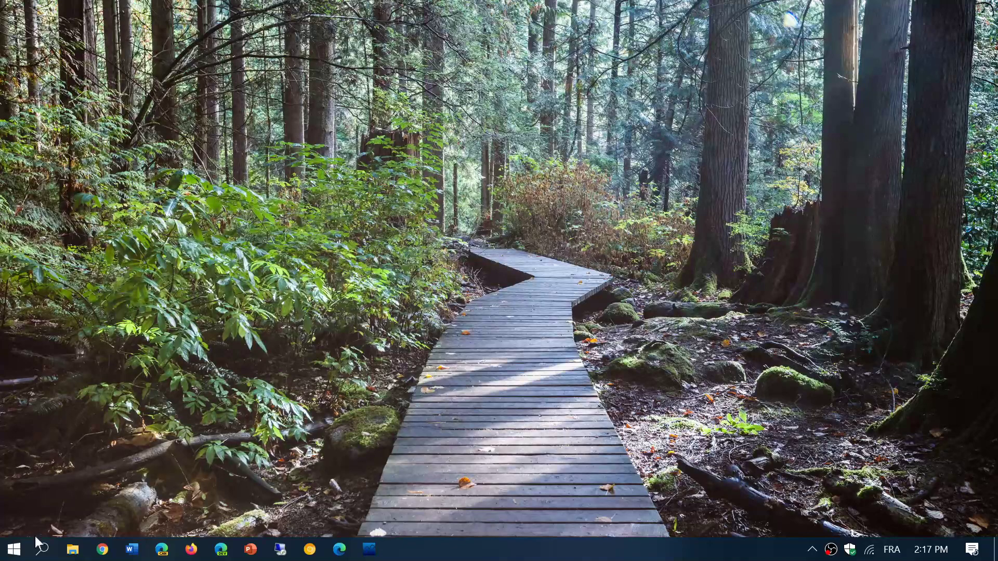
Step: Search Windows for 'you' and launch the Your Phone app from the best match
left_click(43, 550)
type("you")
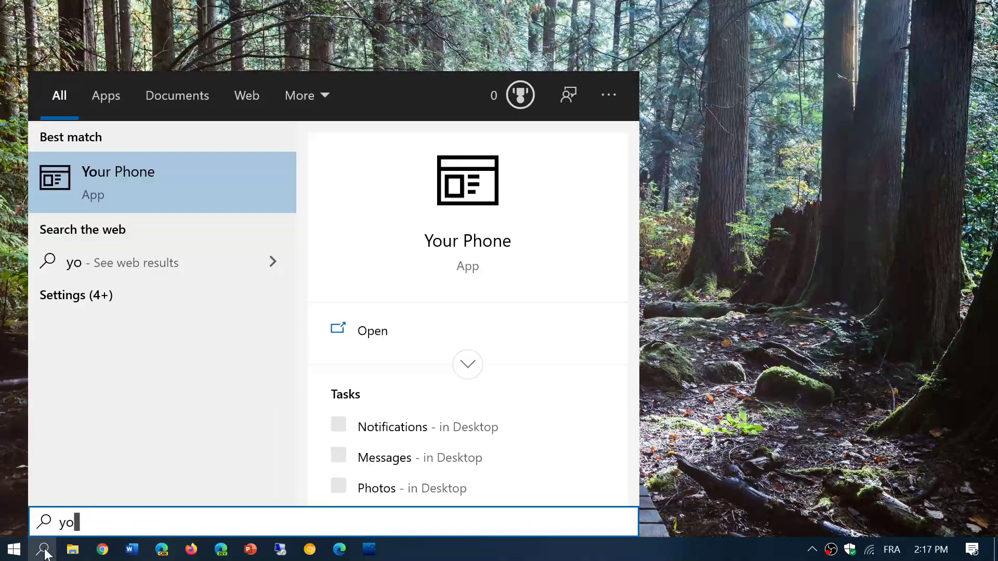
left_click(452, 245)
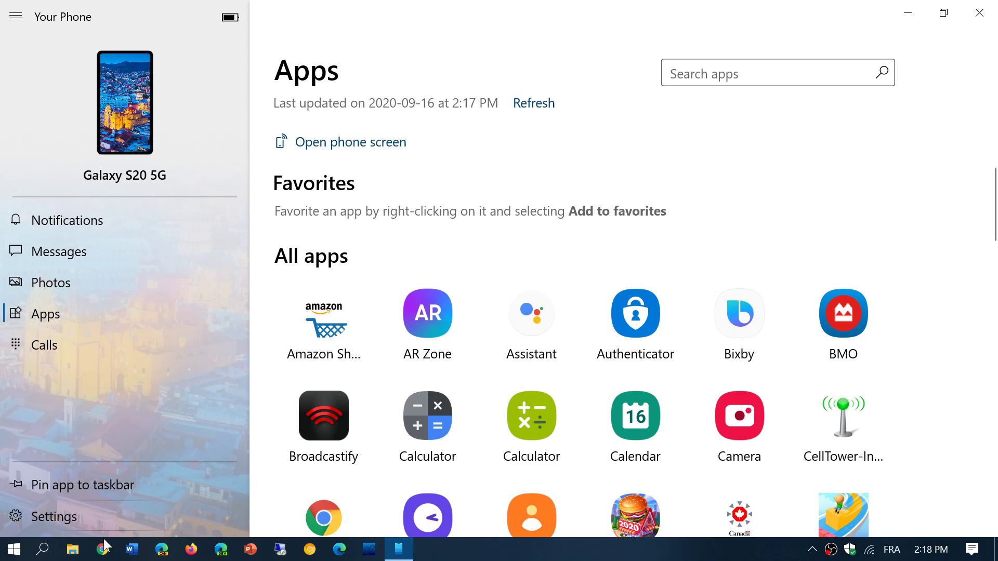
Step: Confirm Your Phone version 1.20082.141.0 in Microsoft Store's Downloads and updates, then close the Store
left_click(3, 557)
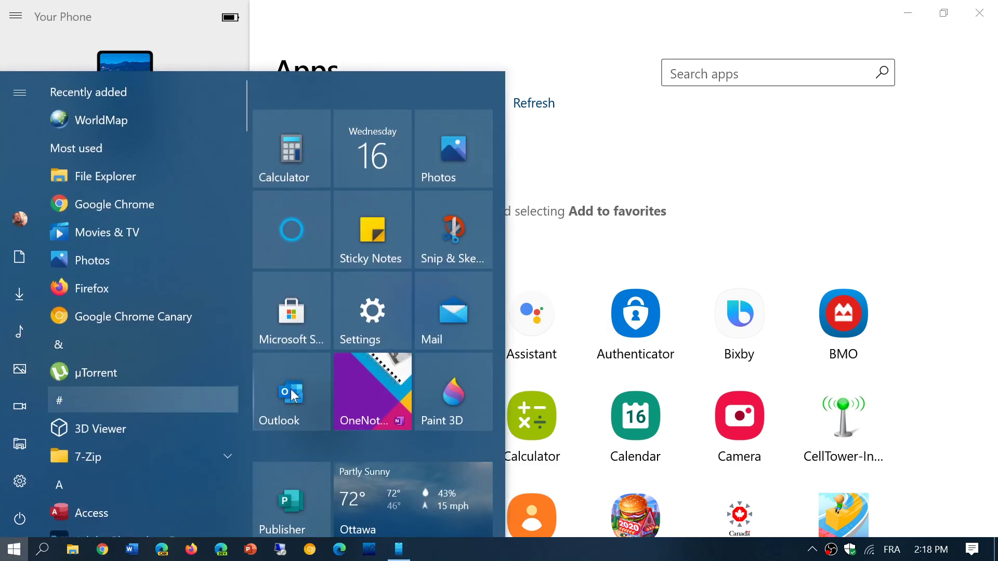
left_click(297, 319)
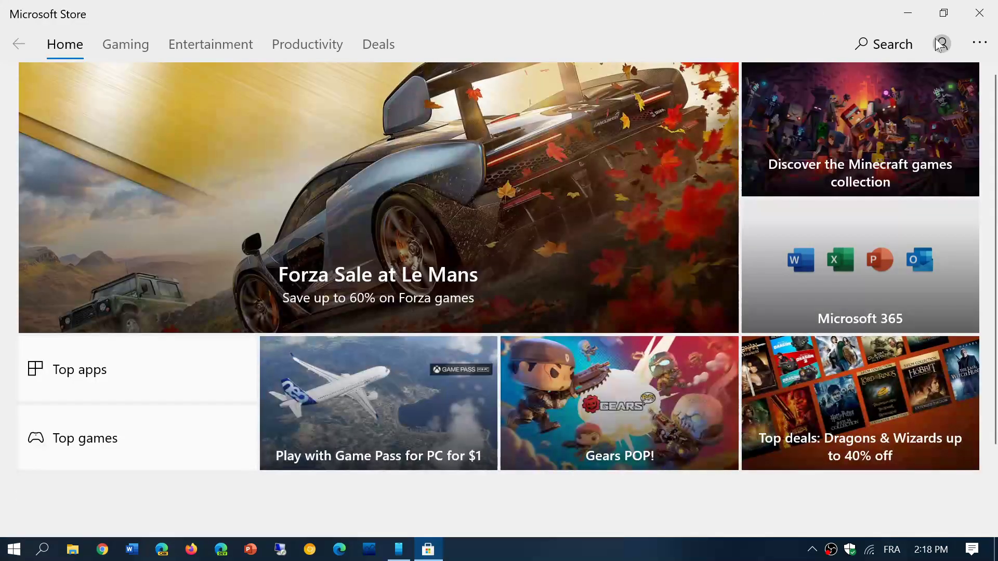
left_click(980, 43)
left_click(959, 79)
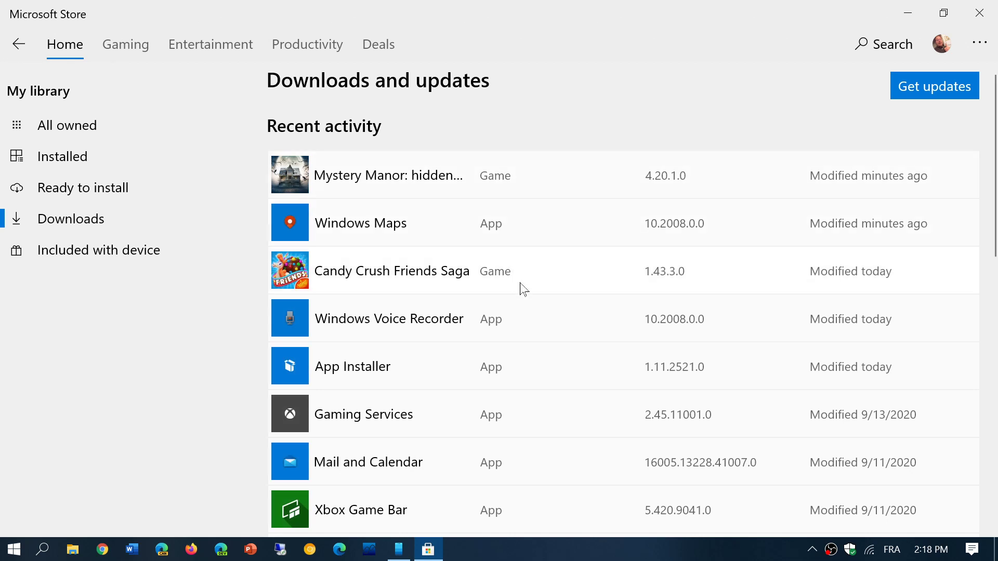
scroll(520, 287, "down", 3)
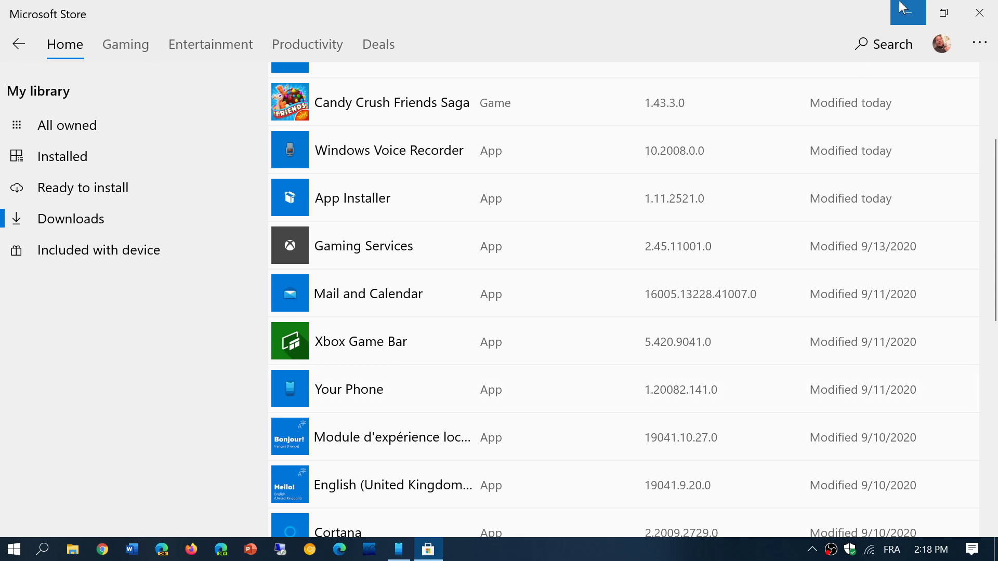
left_click(981, 11)
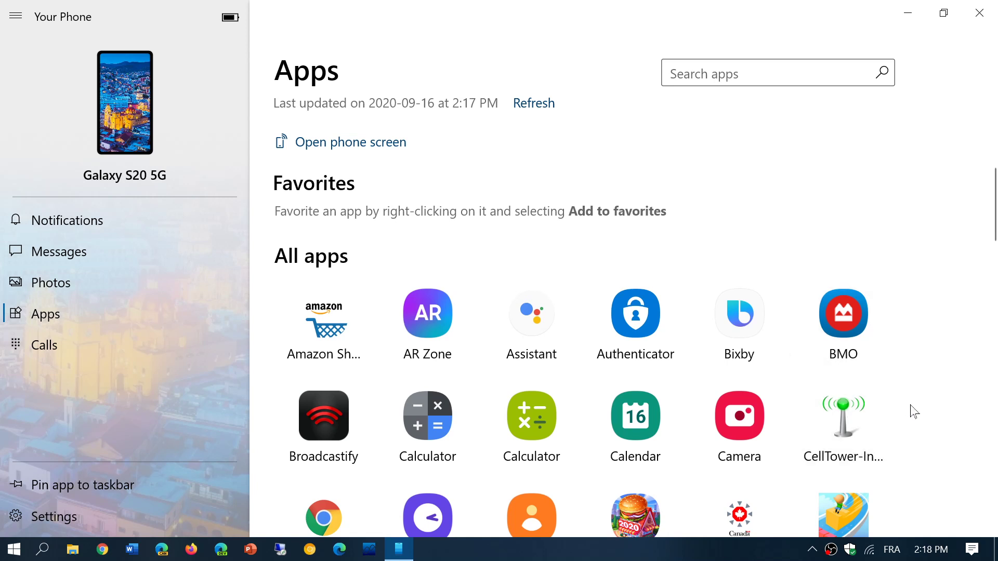
Step: Scroll the Apps list and run the green Calculator app in the mirrored phone window
scroll(911, 410, "down", 1)
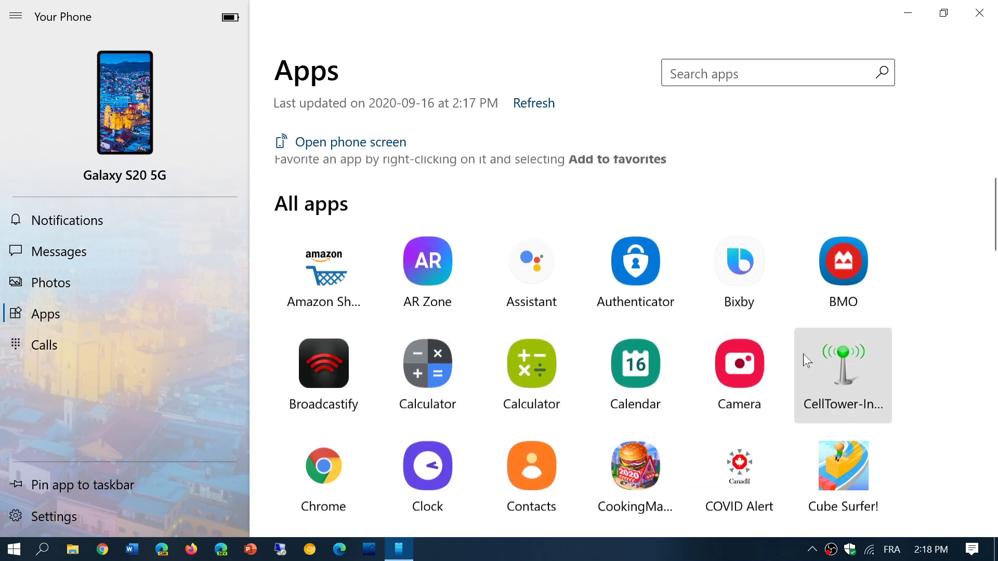
left_click(540, 370)
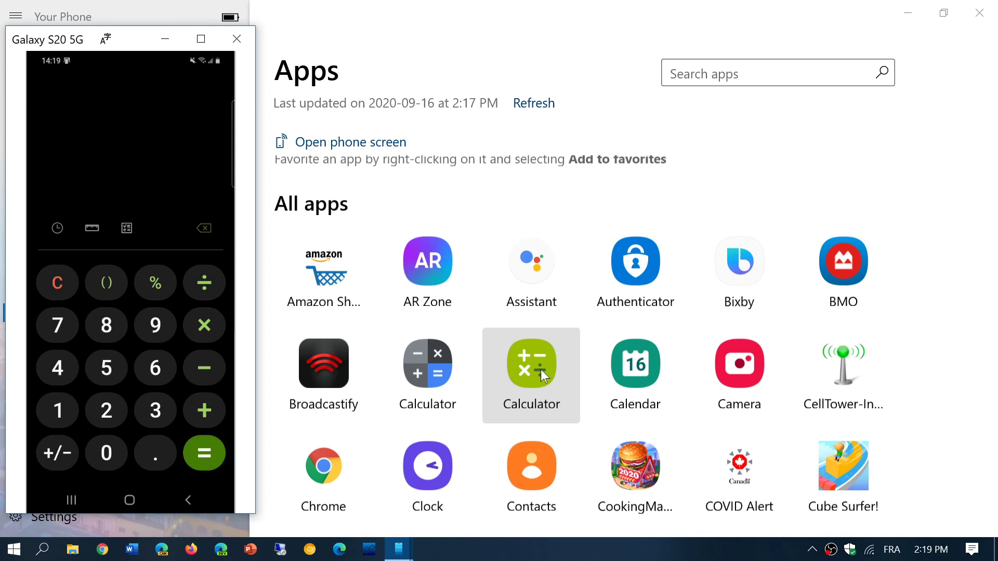
Step: Switch the phone from Calculator to La Presse and scroll through its news feed
left_click(72, 499)
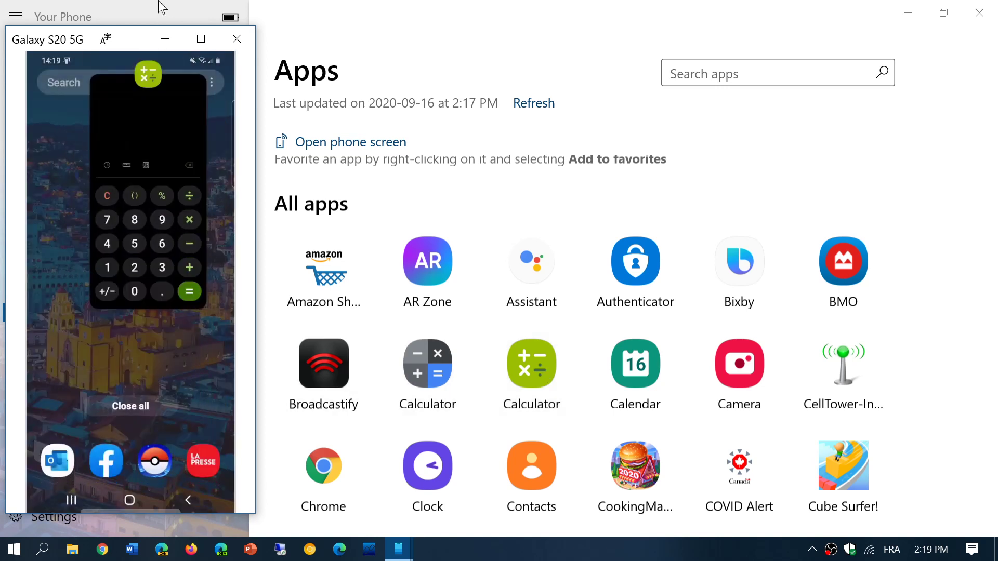
left_click_drag(148, 303, 144, 8)
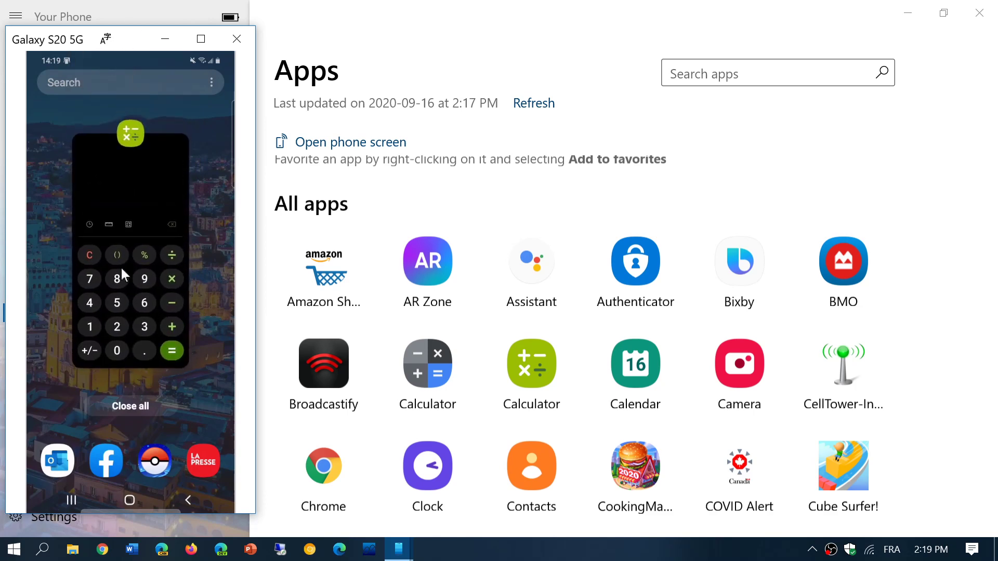
left_click(202, 461)
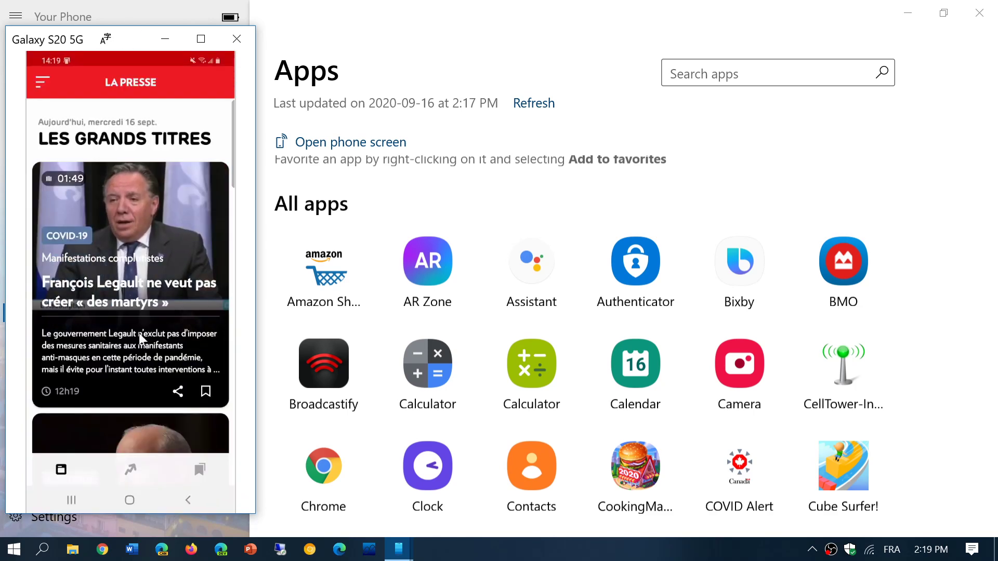
scroll(137, 339, "down", 5)
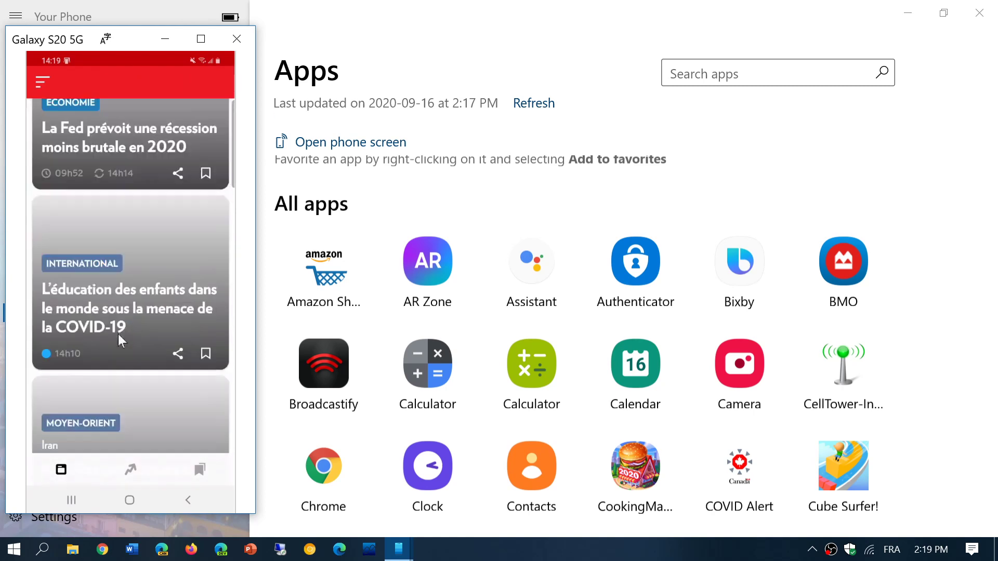
scroll(120, 341, "down", 8)
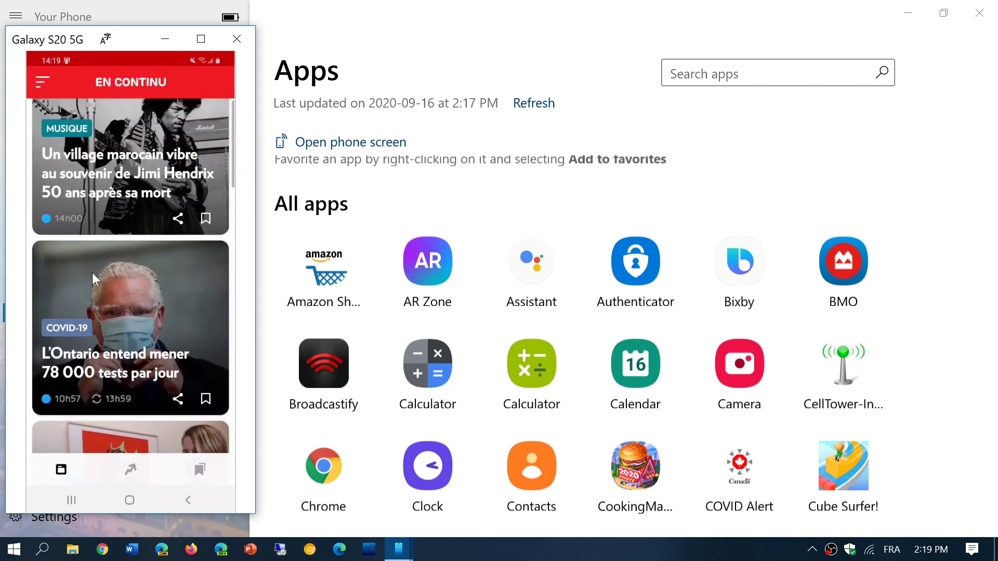
Step: Swipe the La Presse card away in Recents to return to the home screen
left_click(78, 495)
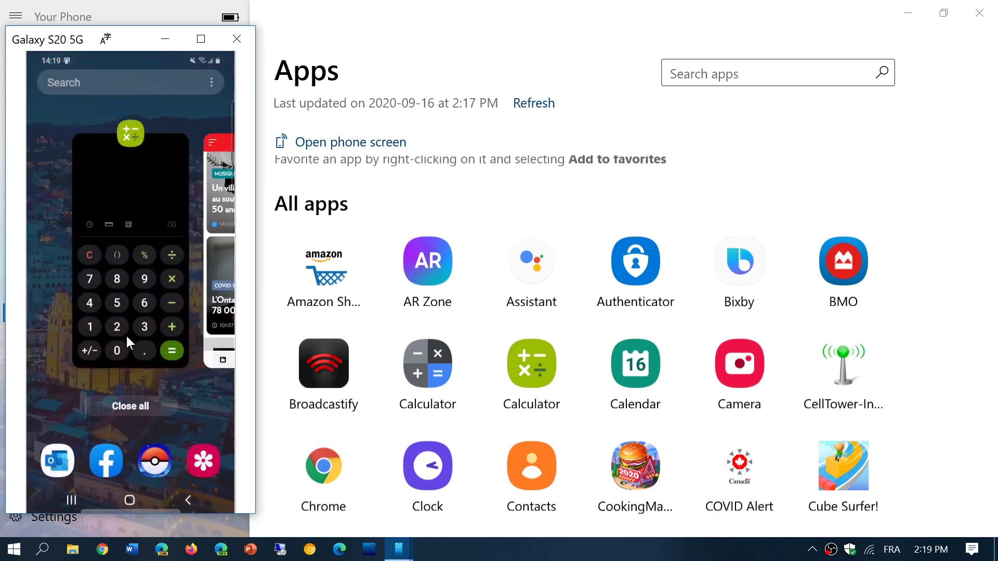
left_click_drag(125, 314, 47, 312)
left_click_drag(145, 346, 116, 5)
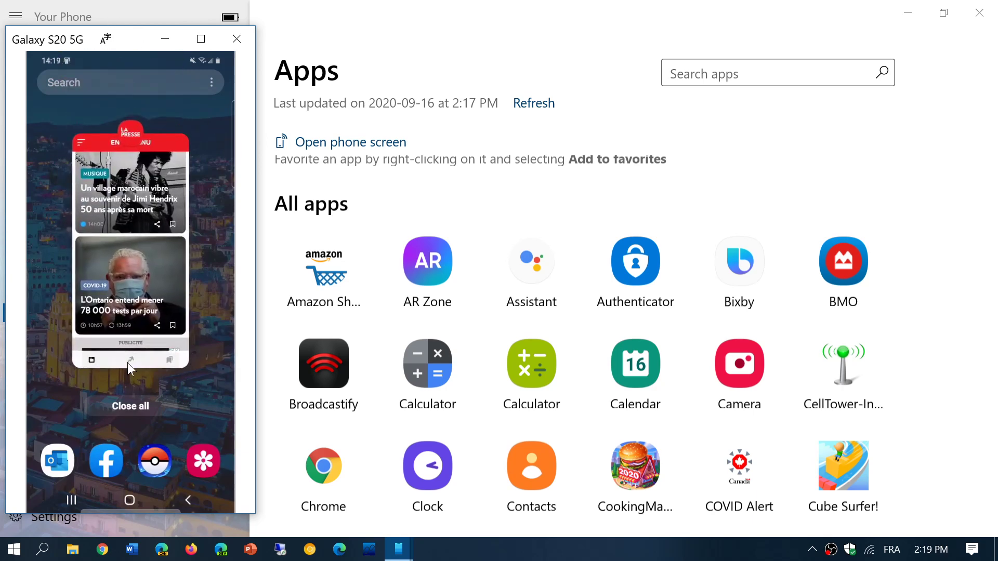
left_click_drag(127, 363, 127, 104)
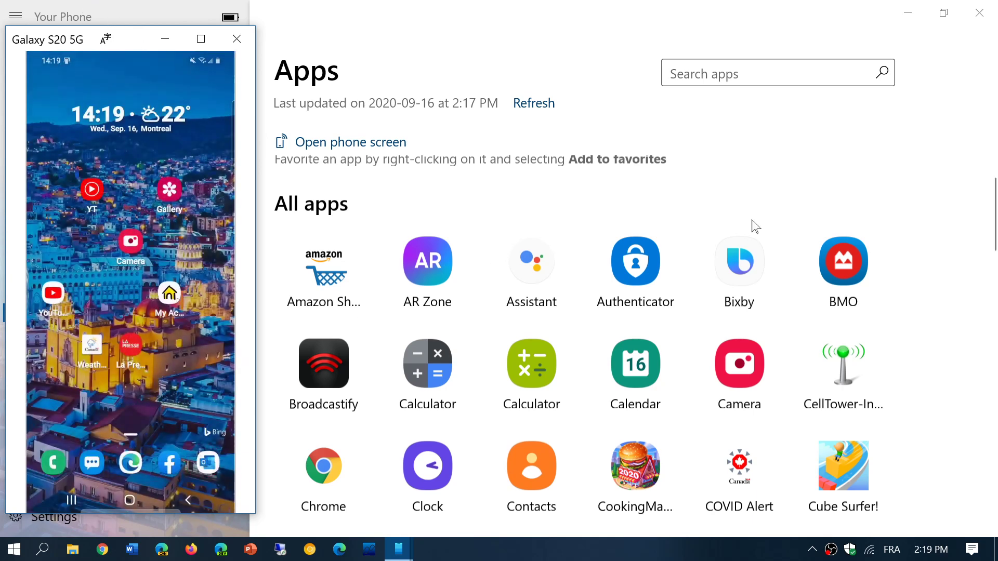
left_click_drag(174, 377, 301, 307)
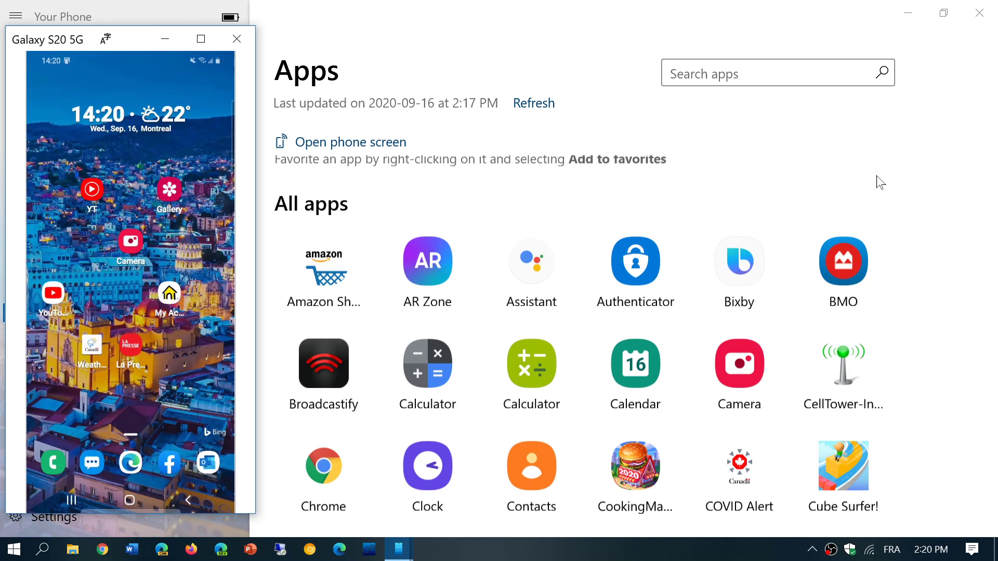
scroll(916, 333, "down", 2)
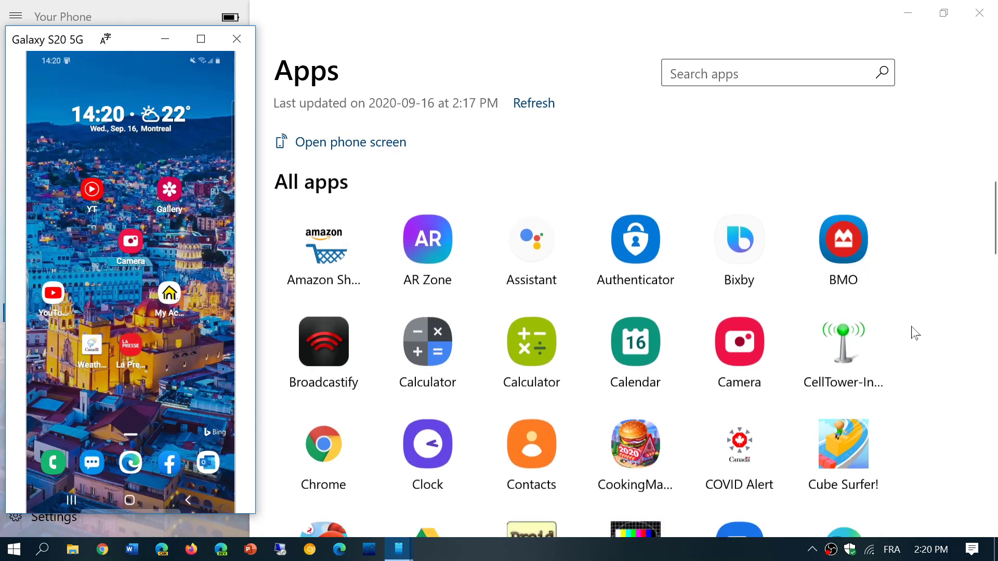
scroll(915, 332, "down", 2)
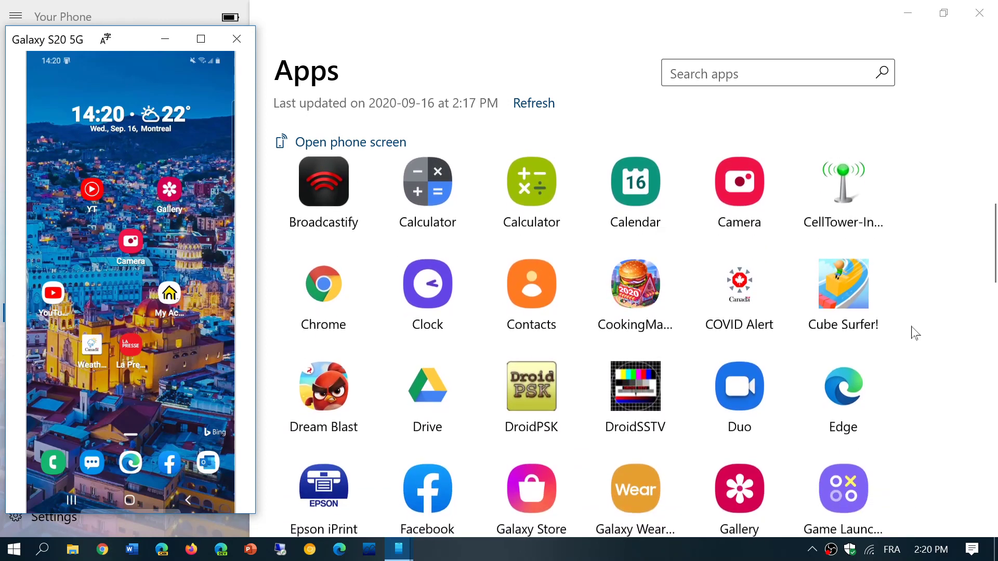
scroll(916, 332, "down", 1)
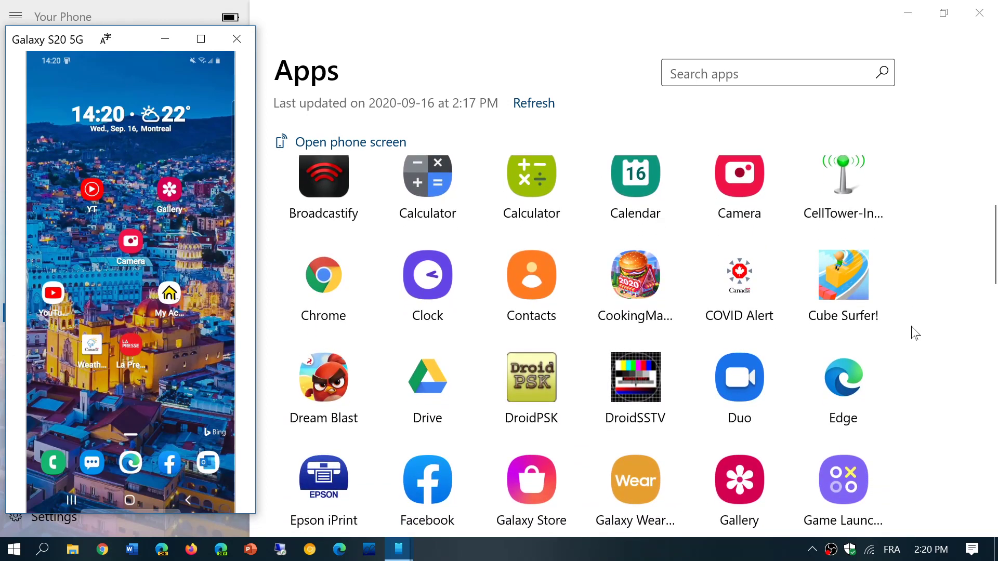
scroll(915, 332, "up", 1)
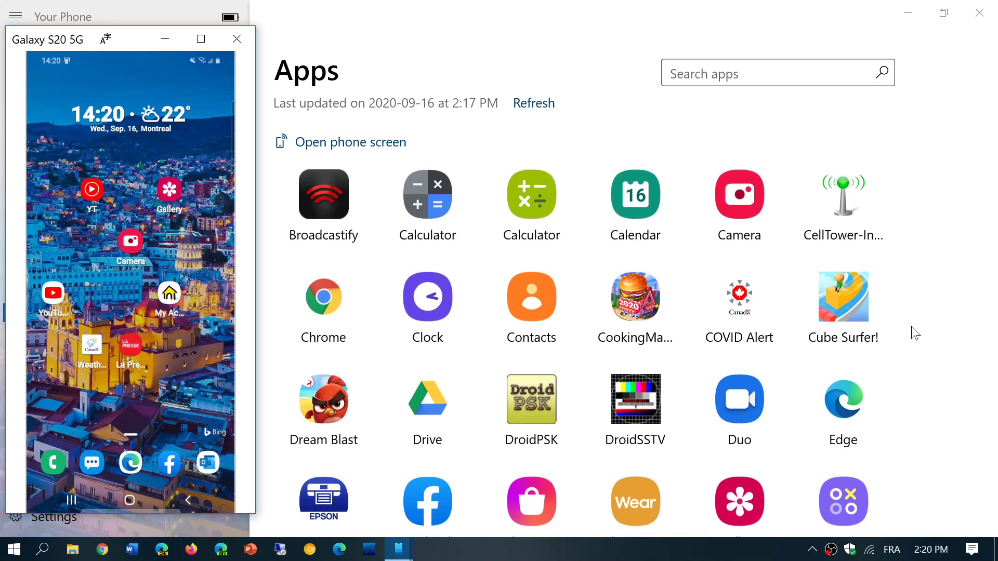
Step: Start Cube Surfer!, restore the phone window to normal size, and steer the runner to play
left_click(861, 310)
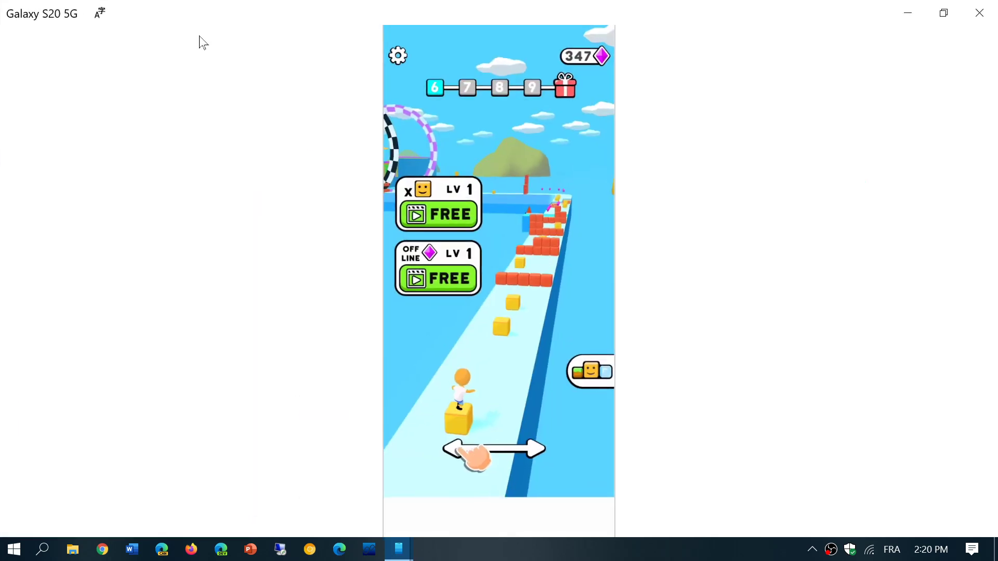
double_click(205, 21)
left_click(207, 24)
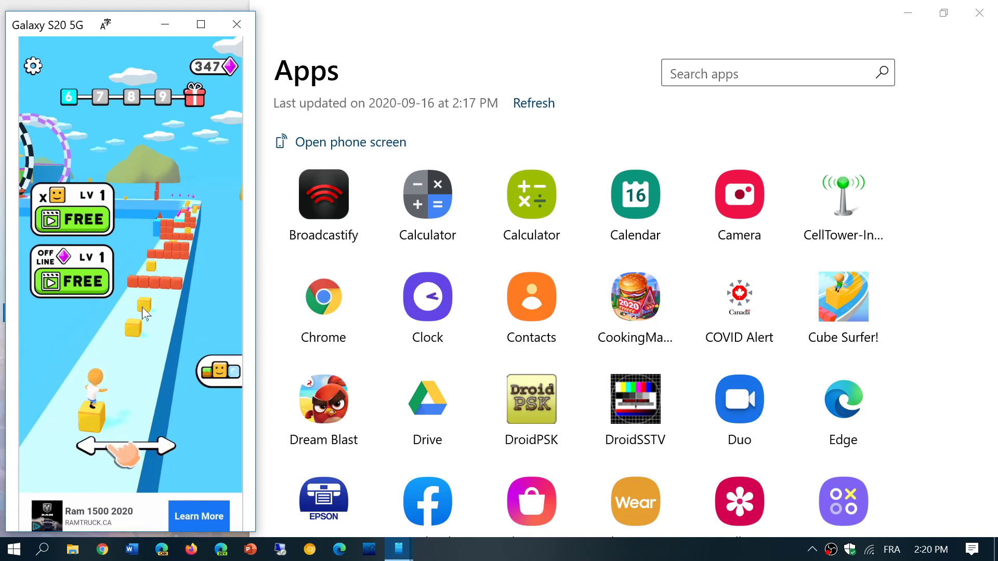
mouse_move(144, 319)
left_mouse_down()
mouse_move(118, 454)
mouse_move(83, 428)
mouse_move(11, 416)
mouse_move(67, 416)
mouse_move(166, 390)
left_mouse_up()
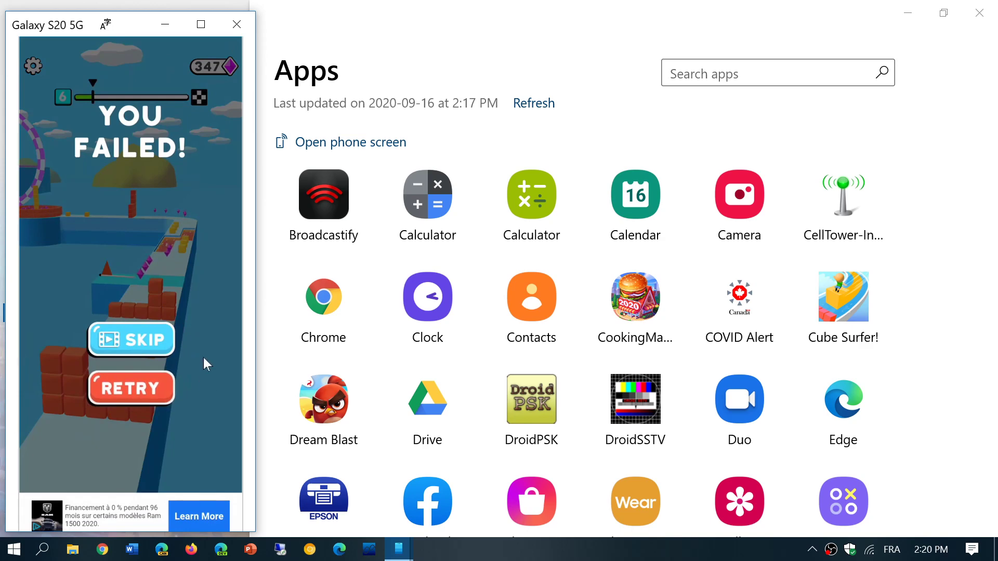
left_click(232, 32)
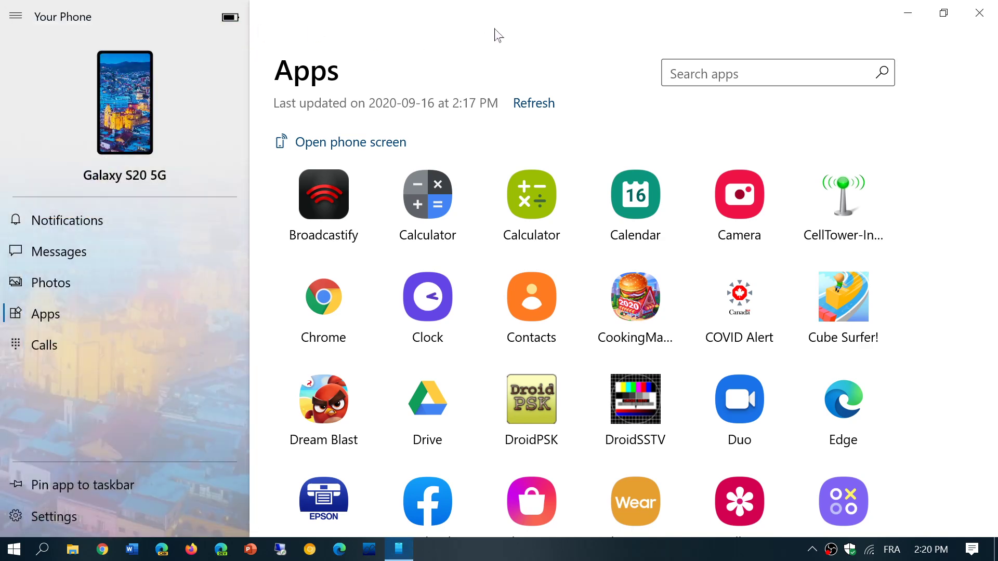